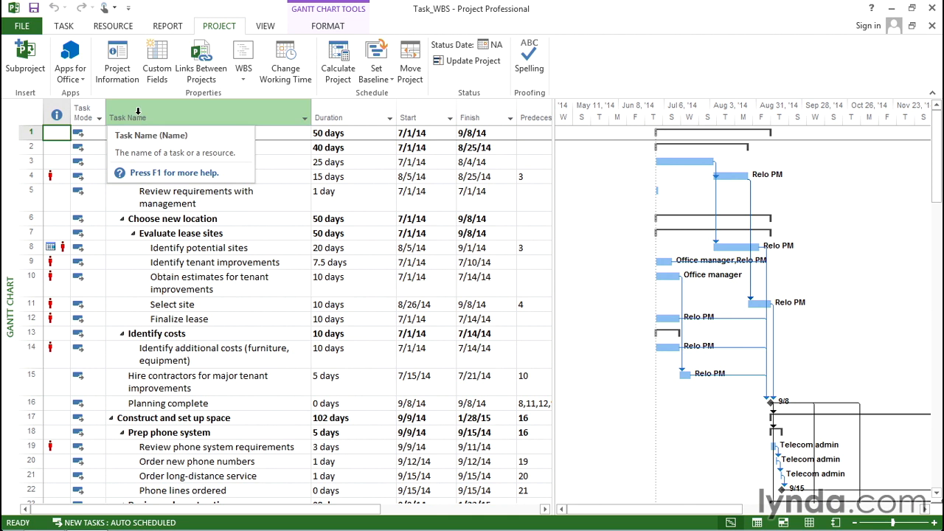
- Insert a WBS column in front of the Task Name column
right_click(137, 110)
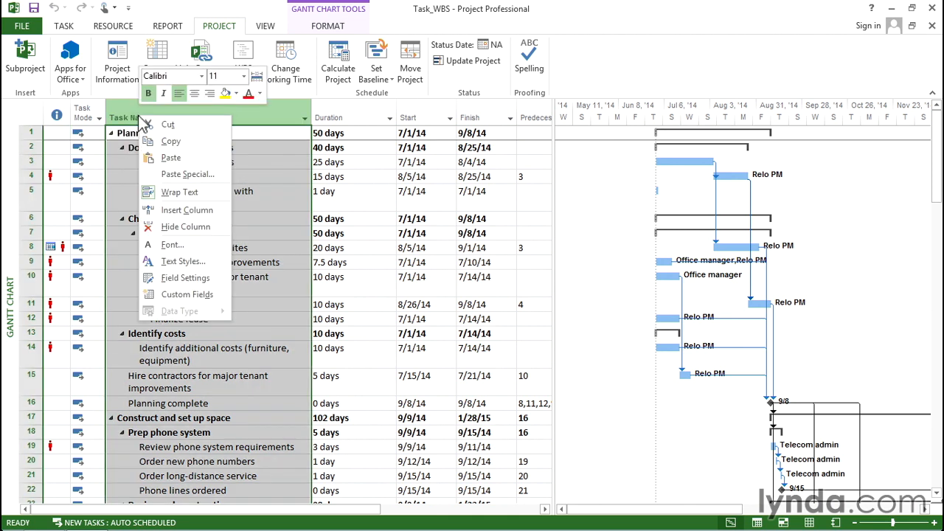
click(204, 211)
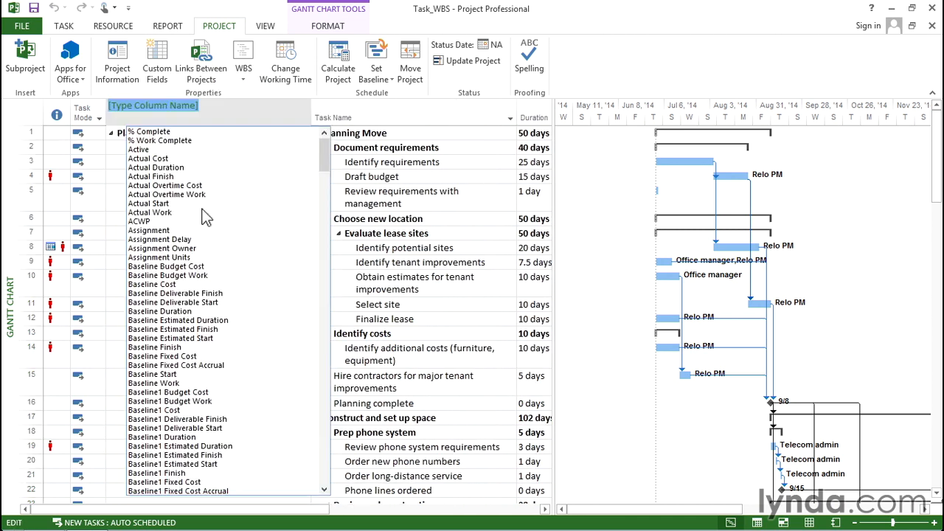
text(wbs)
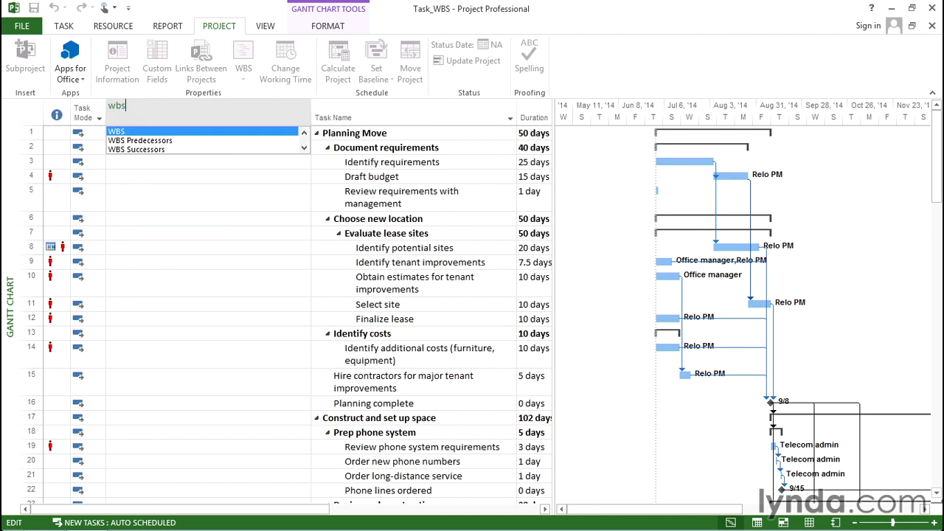
click(116, 132)
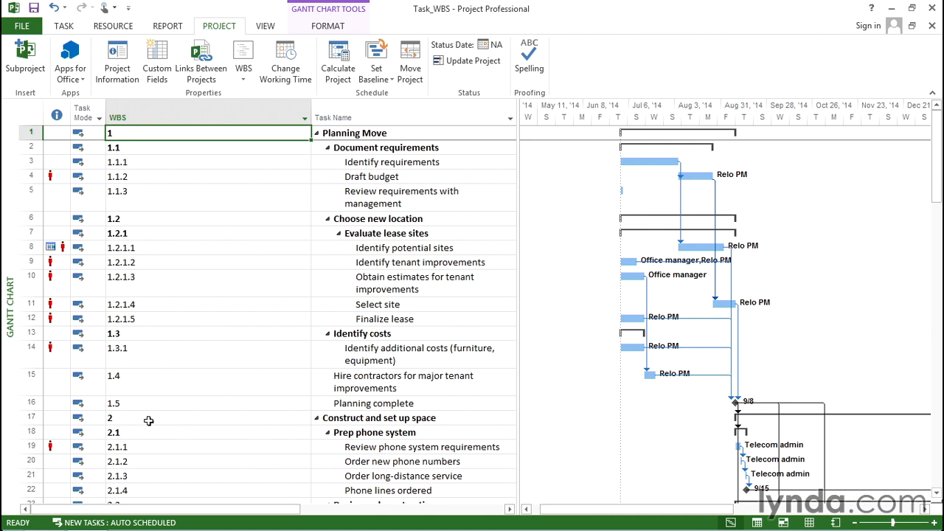
- Start a WBS code definition for the project and set its project code prefix to "Ofc1-"
click(256, 177)
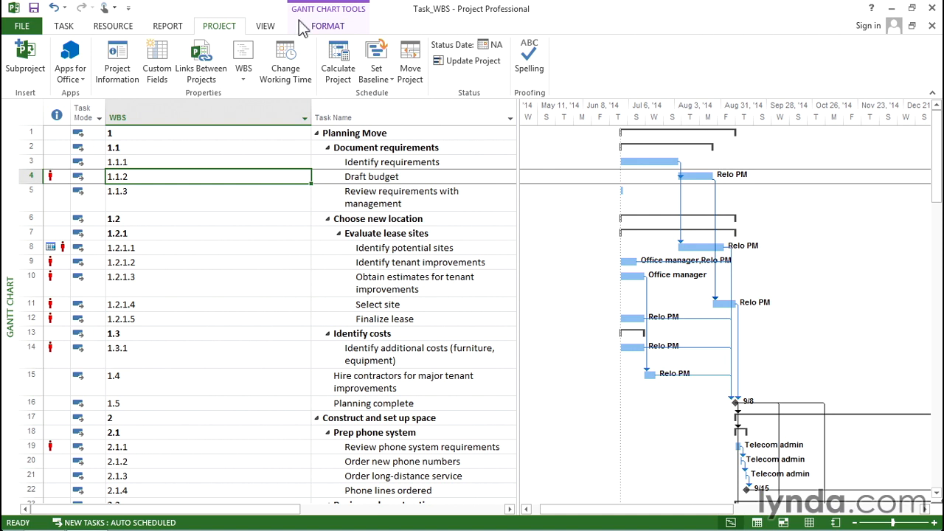
click(244, 76)
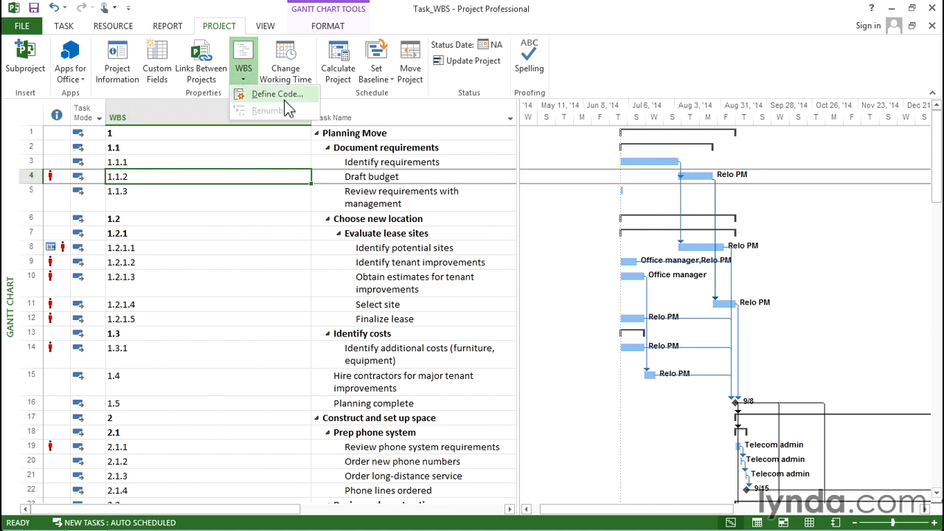
click(267, 97)
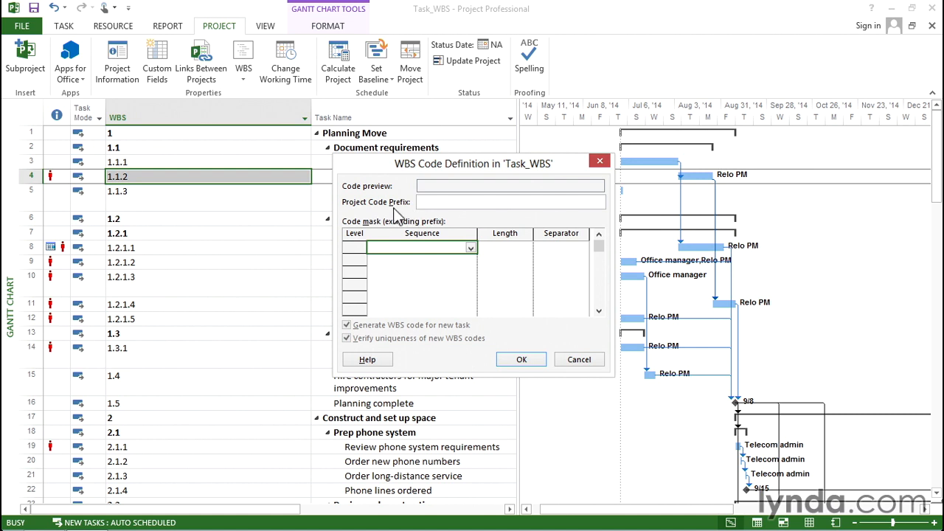
click(446, 199)
text(Ofc1-)
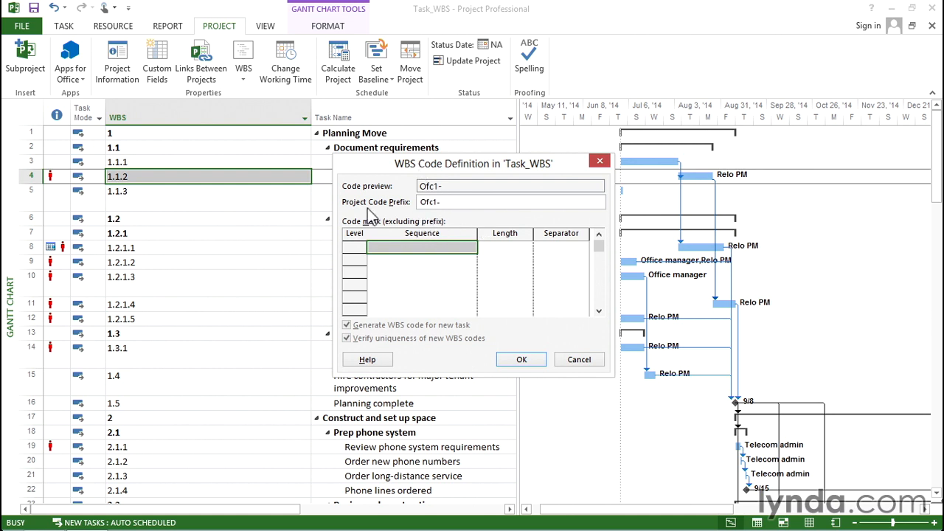
- Define level 1 of the code mask as Characters (unordered) with length 3 and a period separator
click(452, 251)
click(472, 251)
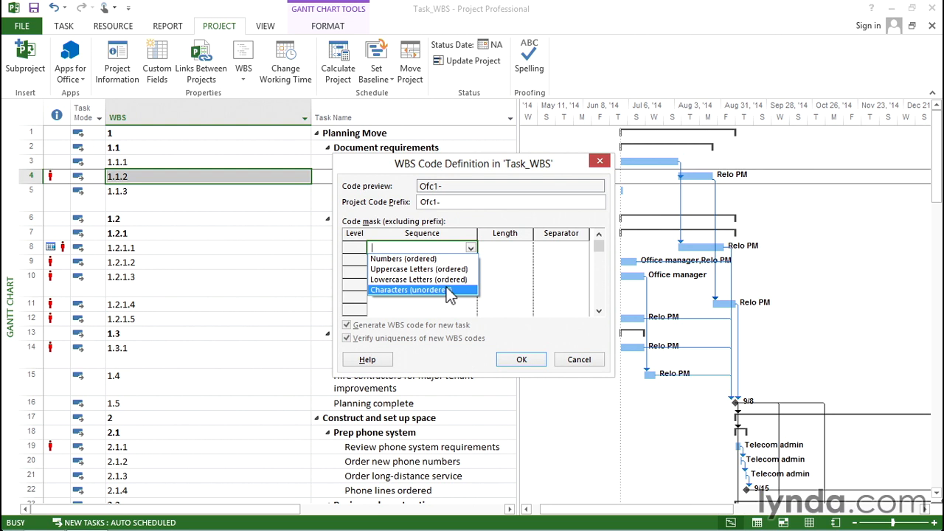
click(399, 290)
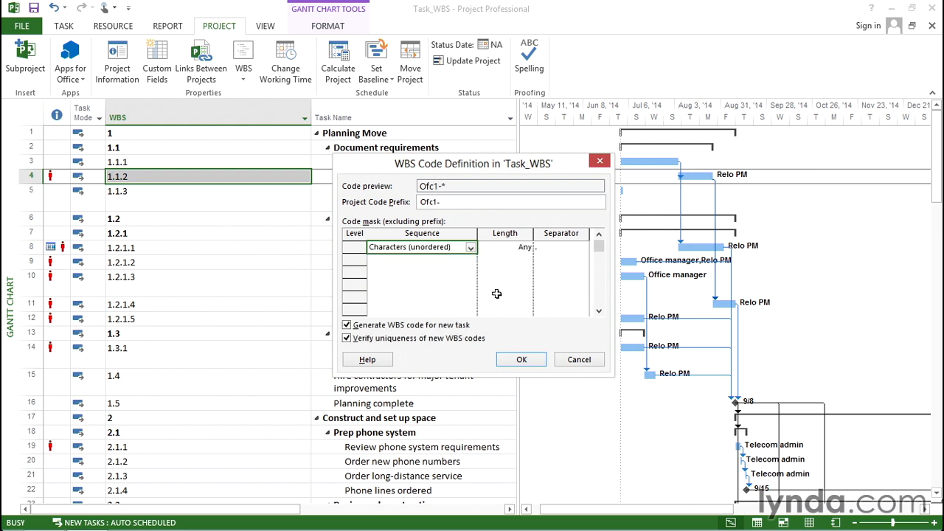
click(503, 248)
text(3)
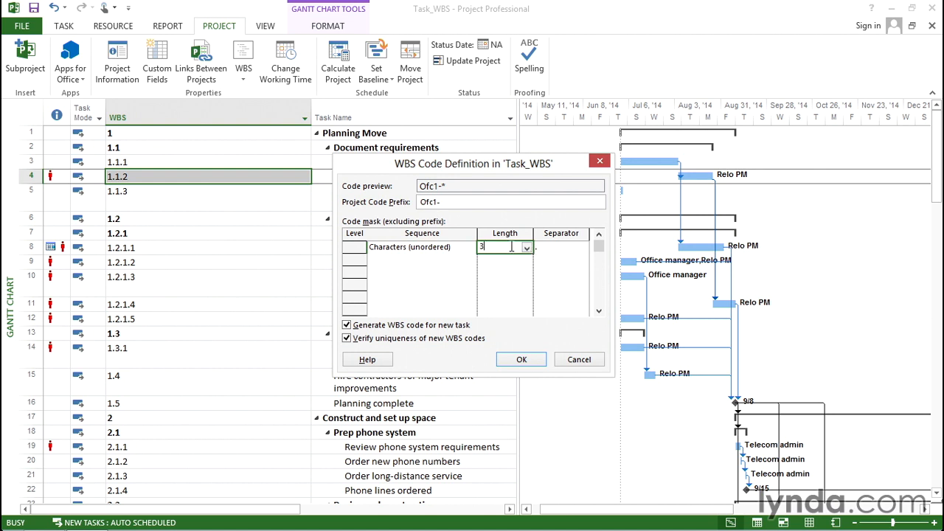
click(565, 248)
click(583, 248)
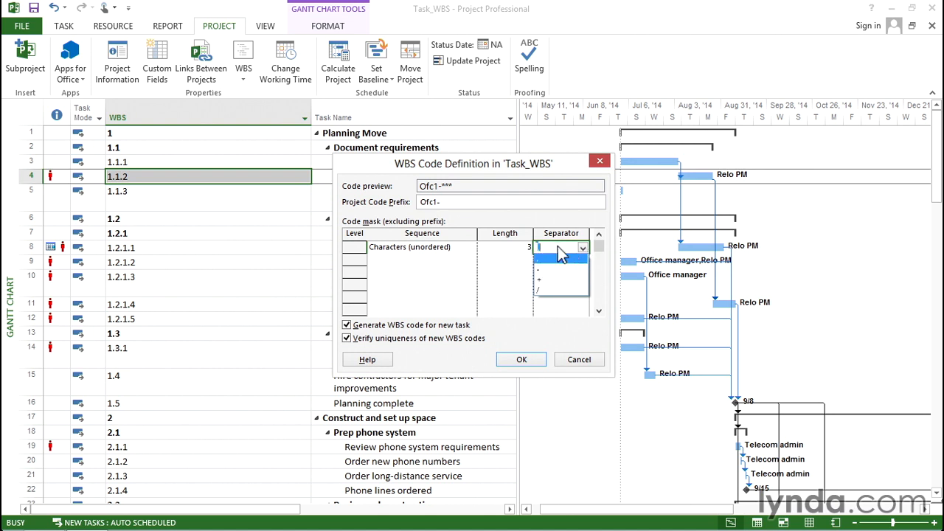
click(556, 260)
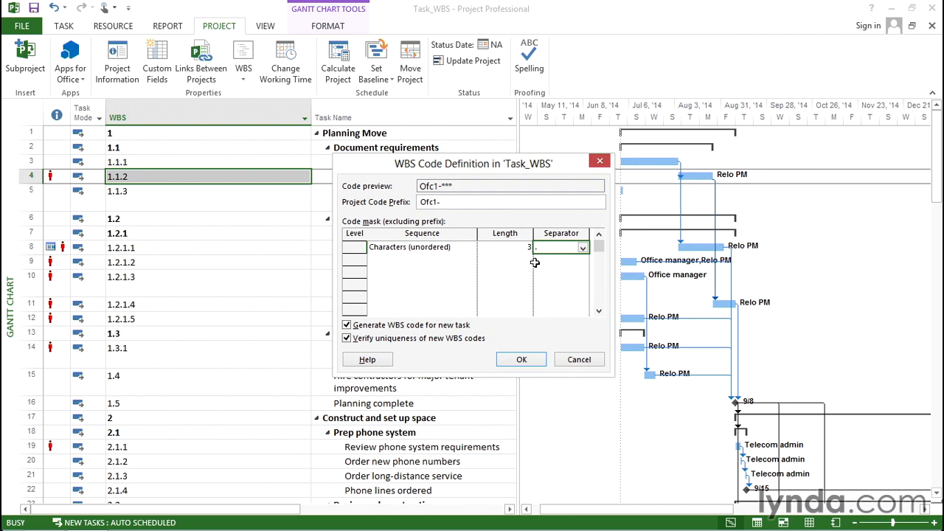
- Define level 2 of the code mask as Numbers (ordered) with length 3
click(438, 263)
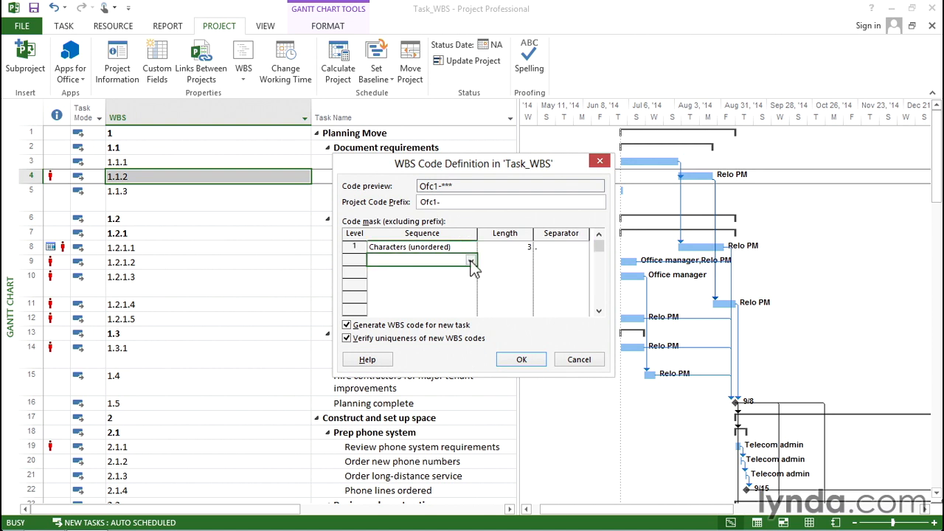
click(471, 260)
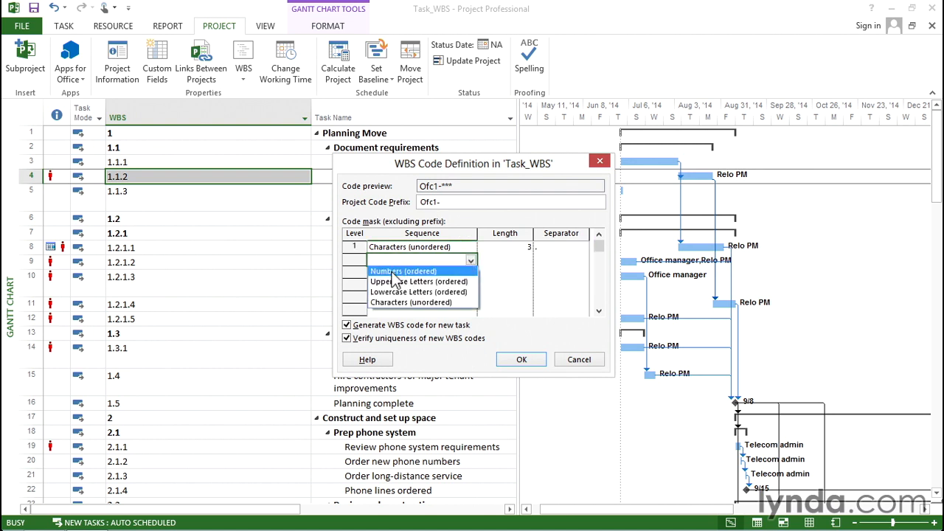
click(394, 271)
click(499, 261)
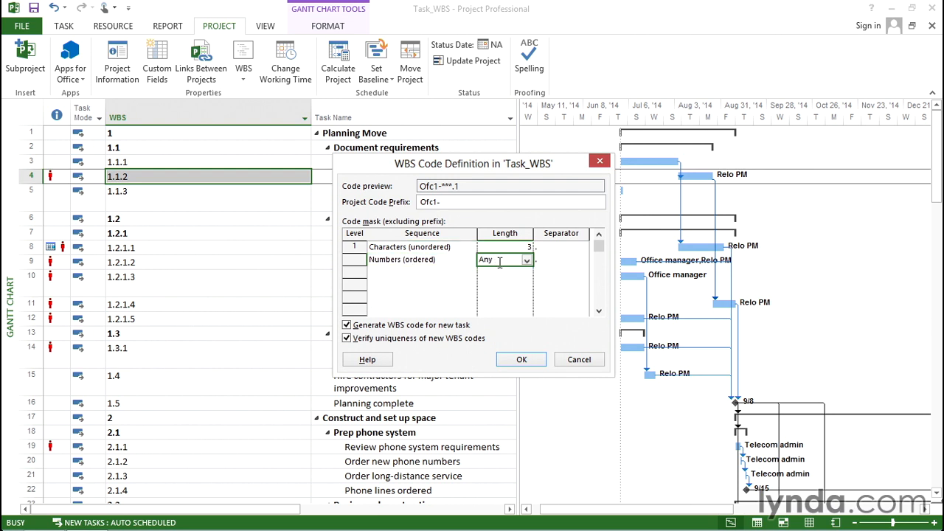
text(3)
- Define level 3 of the code mask as Uppercase Letters (ordered) with length 3
click(397, 274)
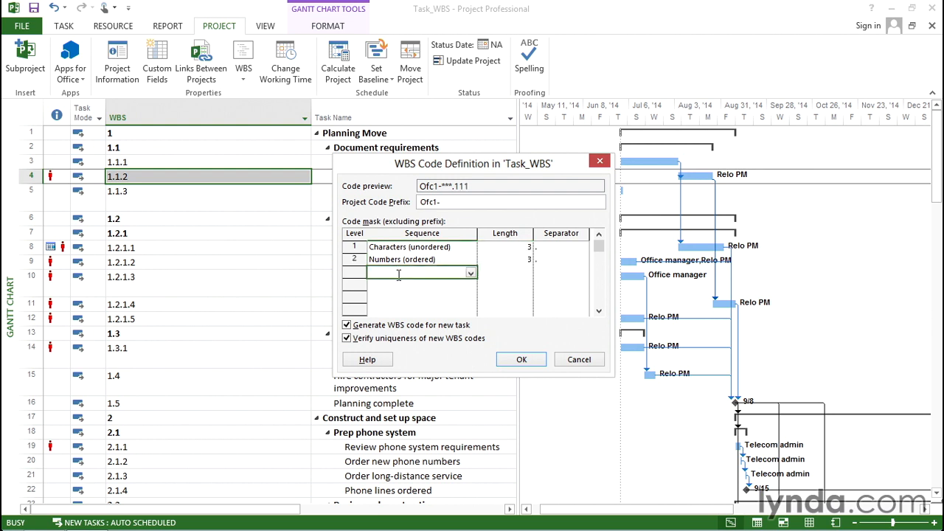
click(470, 272)
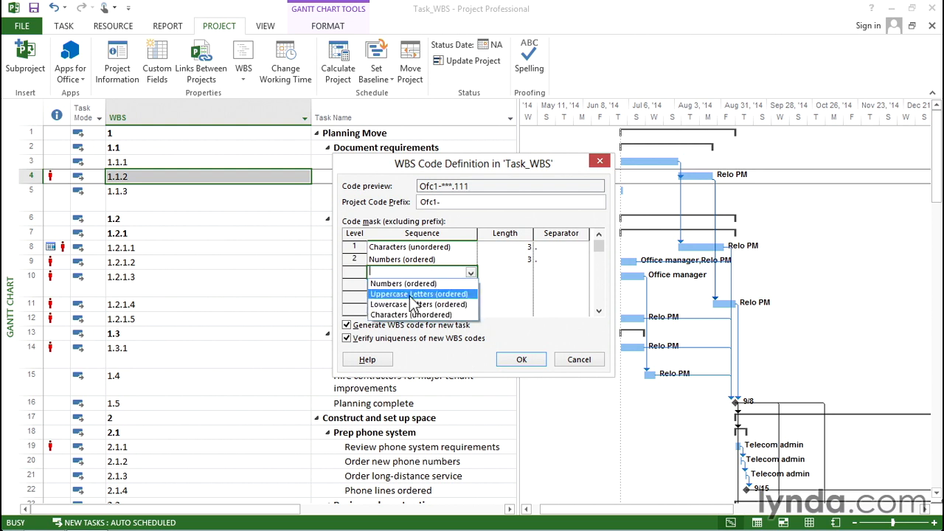
click(409, 297)
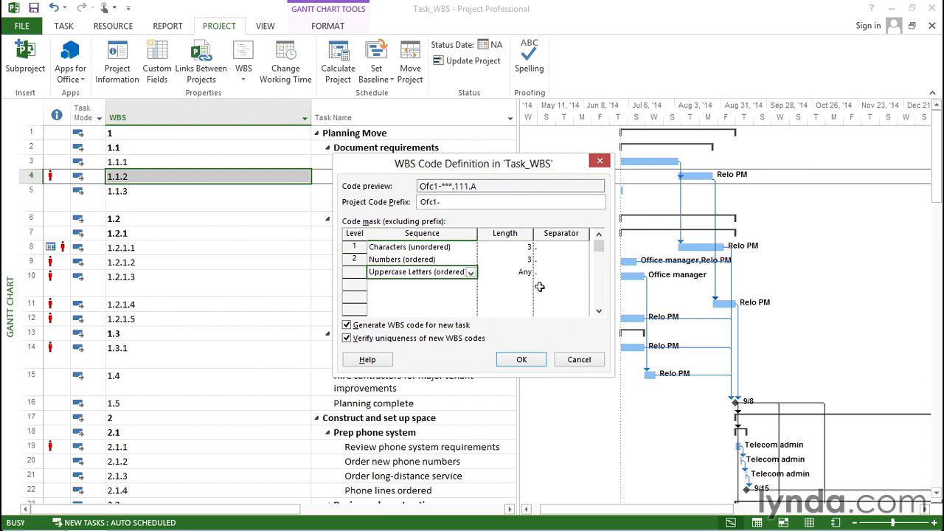
click(520, 273)
text(3)
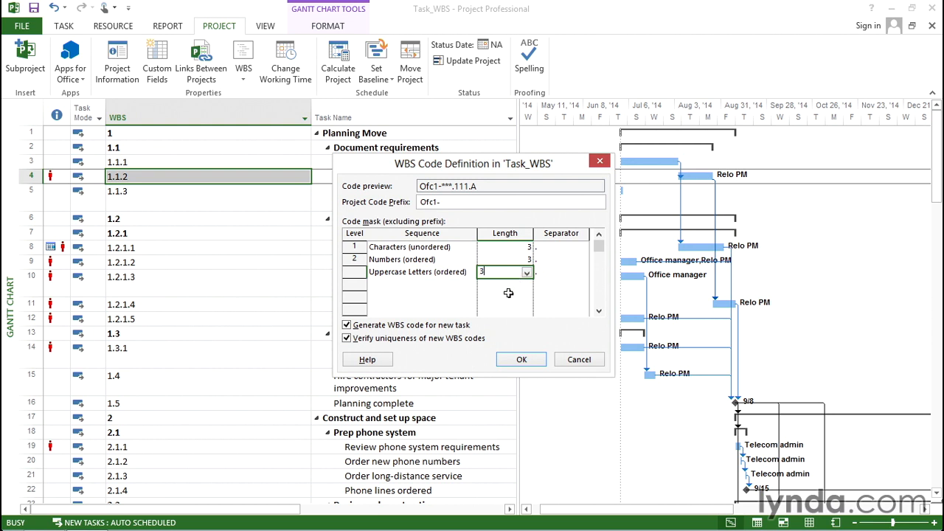
- Define level 4 of the code mask as Lowercase Letters (ordered) with length 2 and apply the code definition
click(449, 285)
click(472, 289)
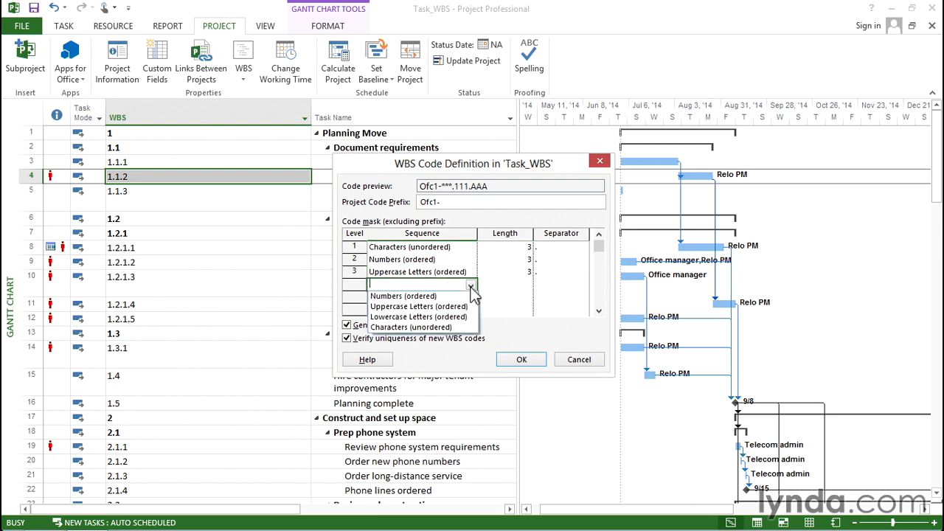
click(435, 317)
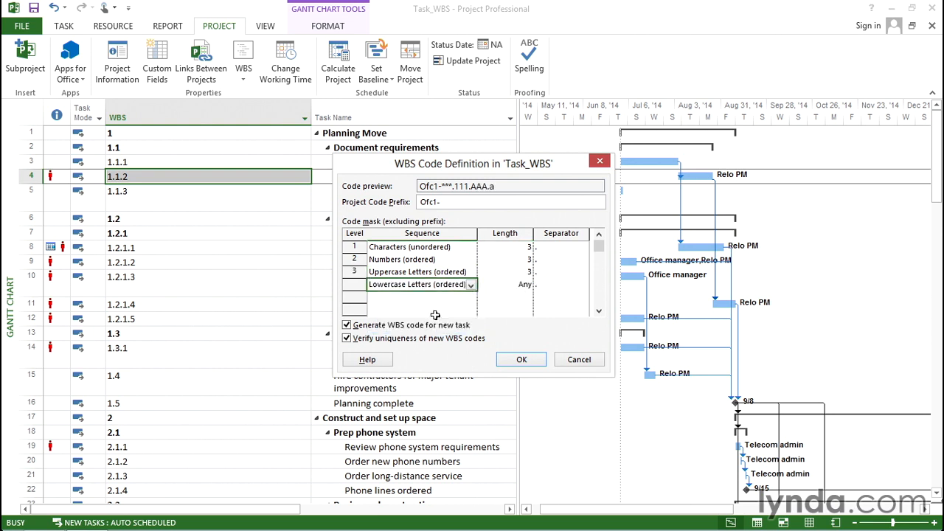
click(511, 285)
text(2)
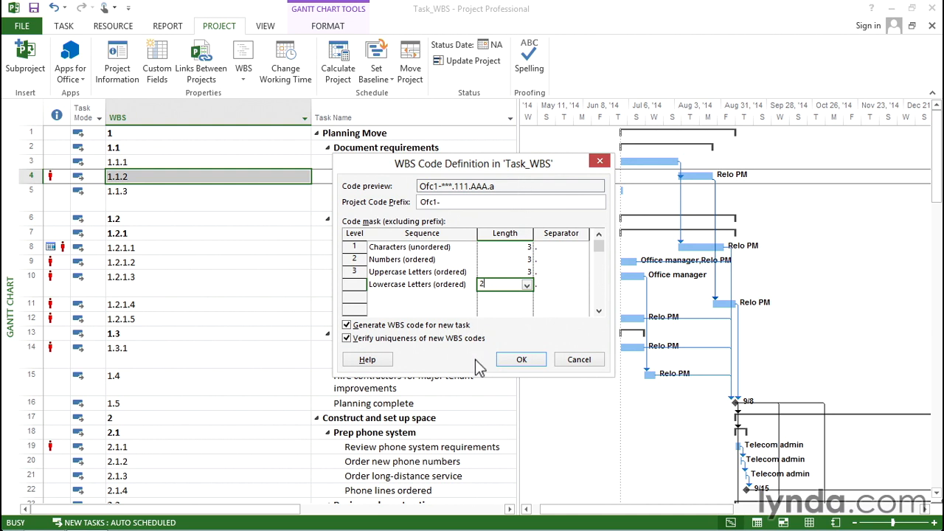
click(524, 359)
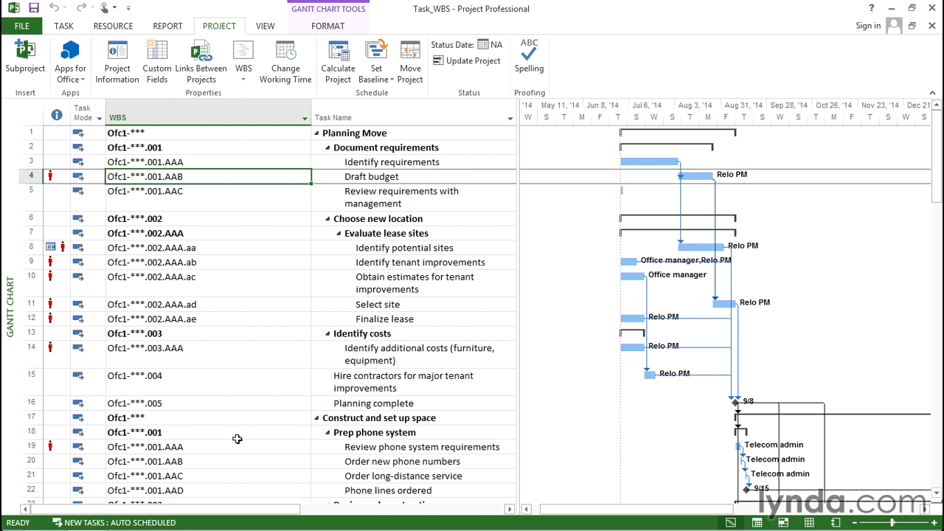
- Set the level 1 WBS code to "Pln" for Planning Move and "Con" for Construct and set up space
click(178, 135)
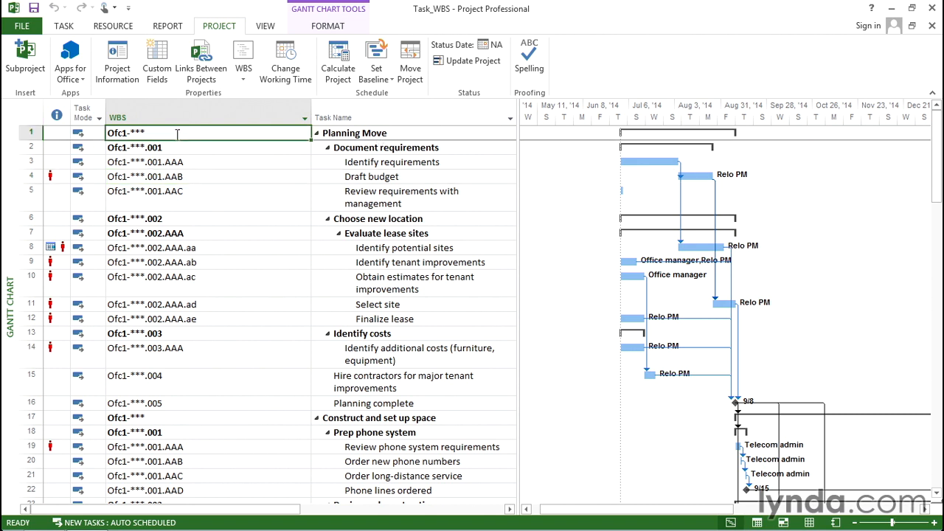
text(Pln)
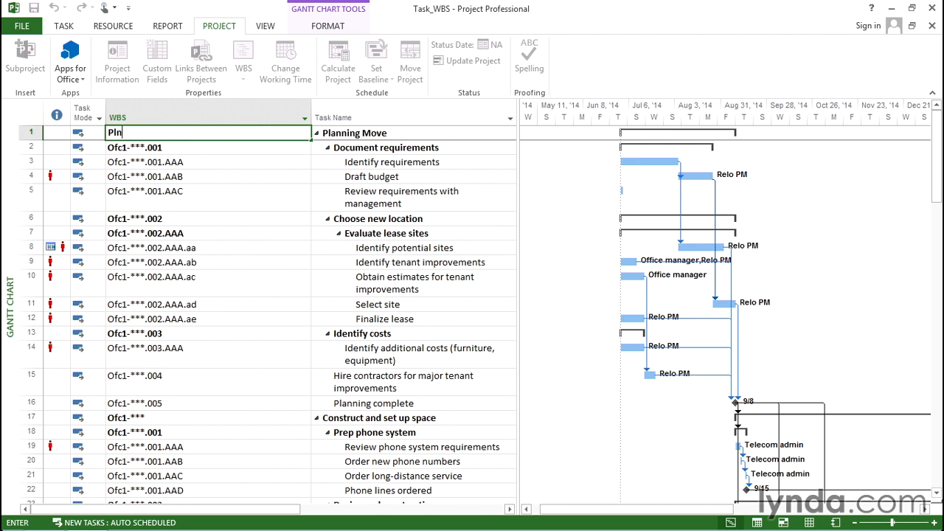
key(Return)
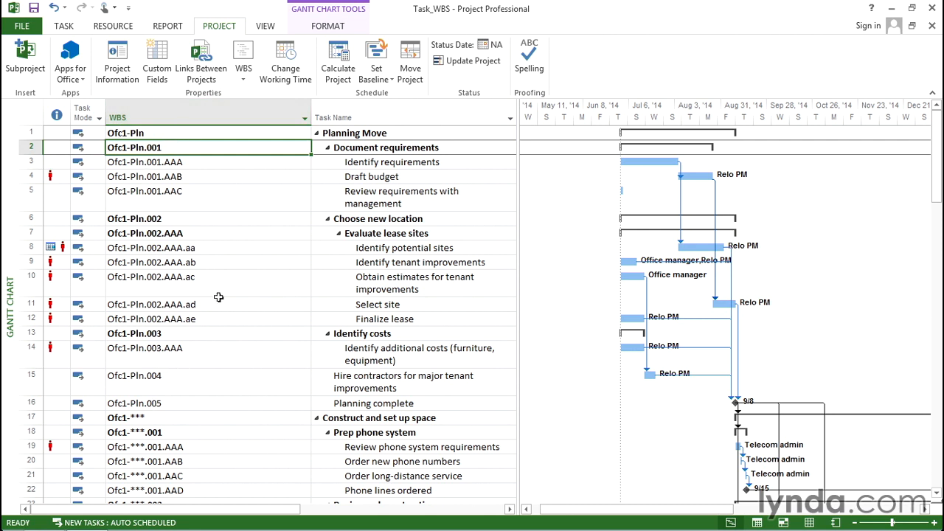
click(169, 419)
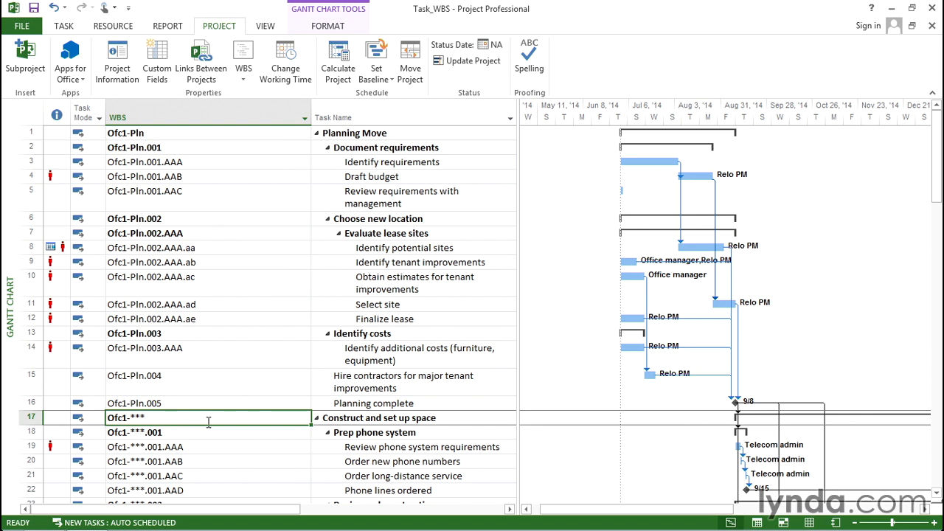
text(Con)
key(Return)
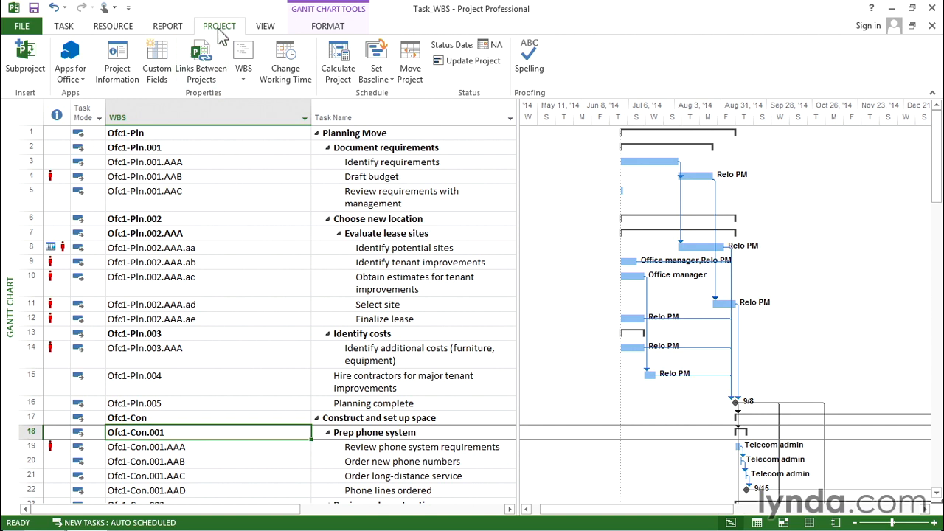
- Renumber the WBS codes for the entire project
click(244, 79)
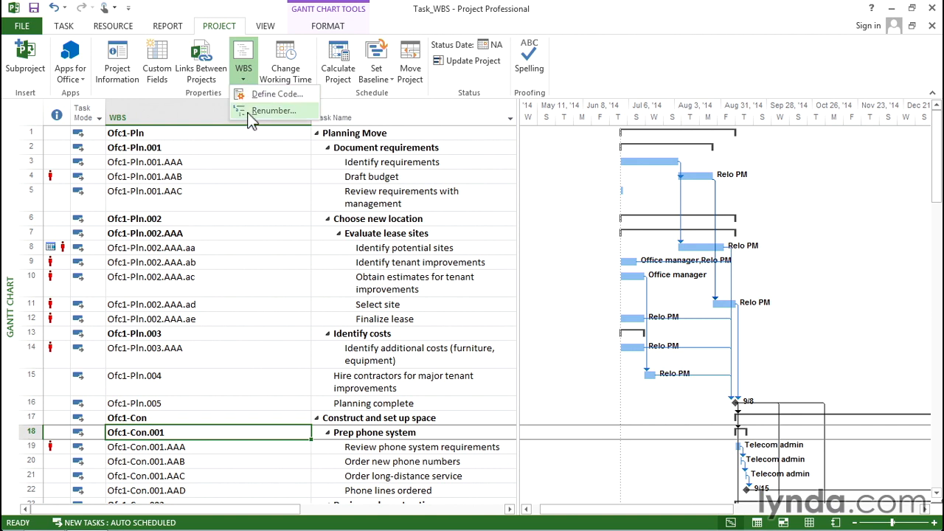
click(267, 112)
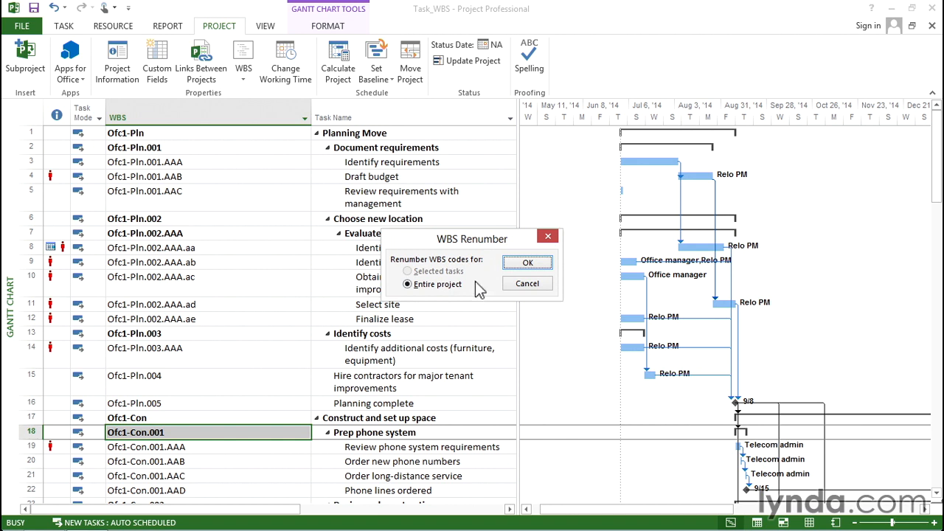
click(521, 262)
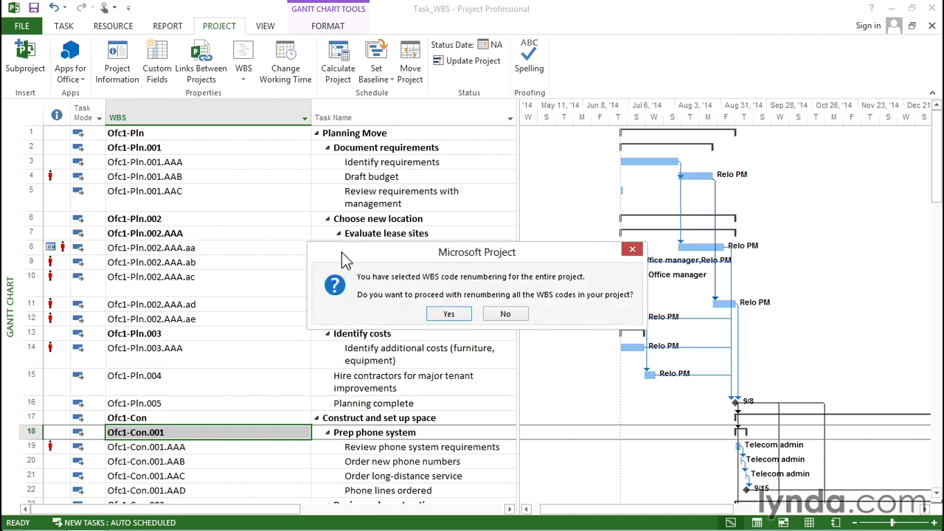
click(450, 315)
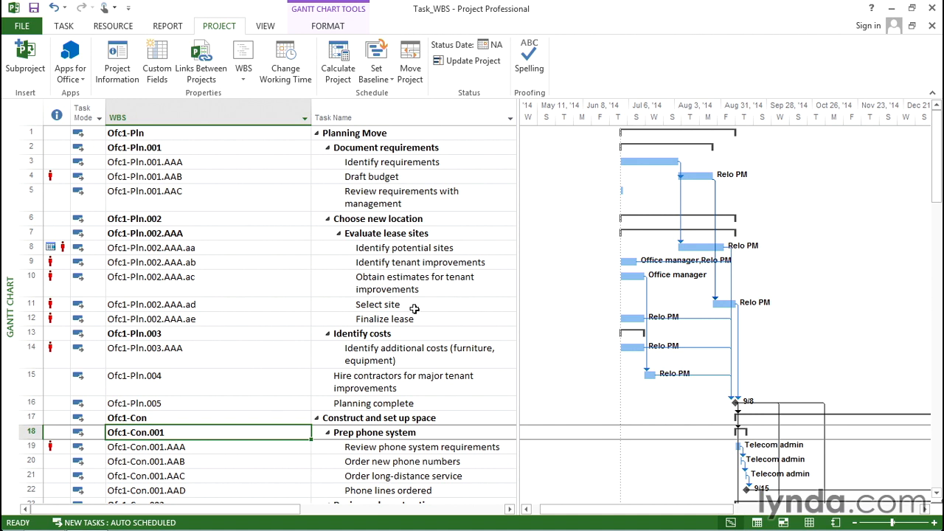